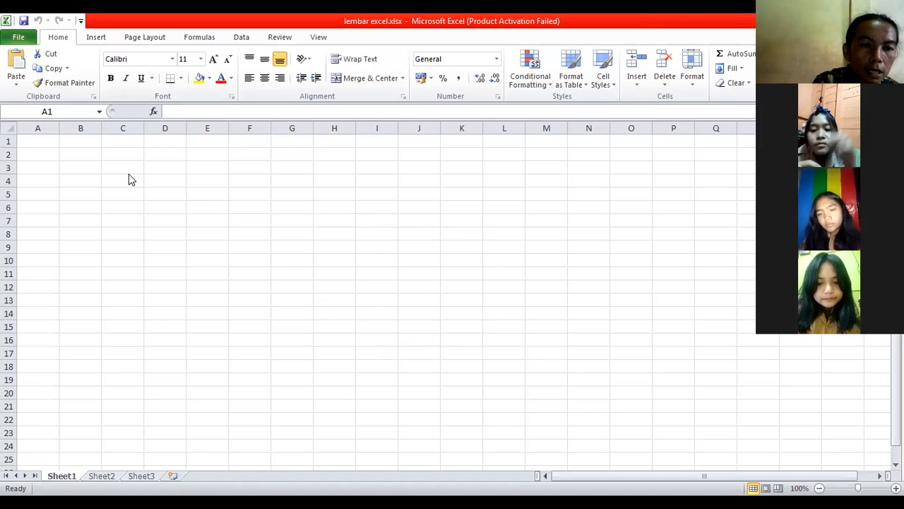
Enter the title "Perhitungan sederhana" in cell B2
click(90, 152)
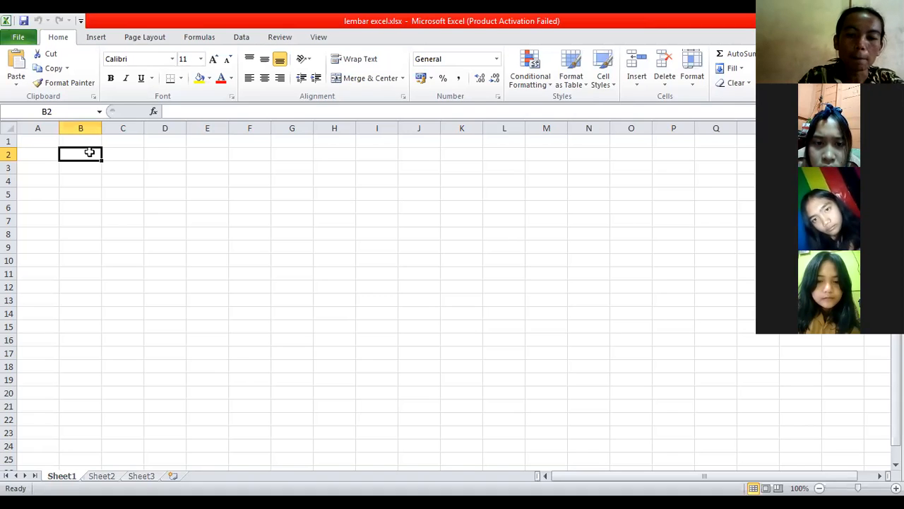
text(Perhitungan sederhana)
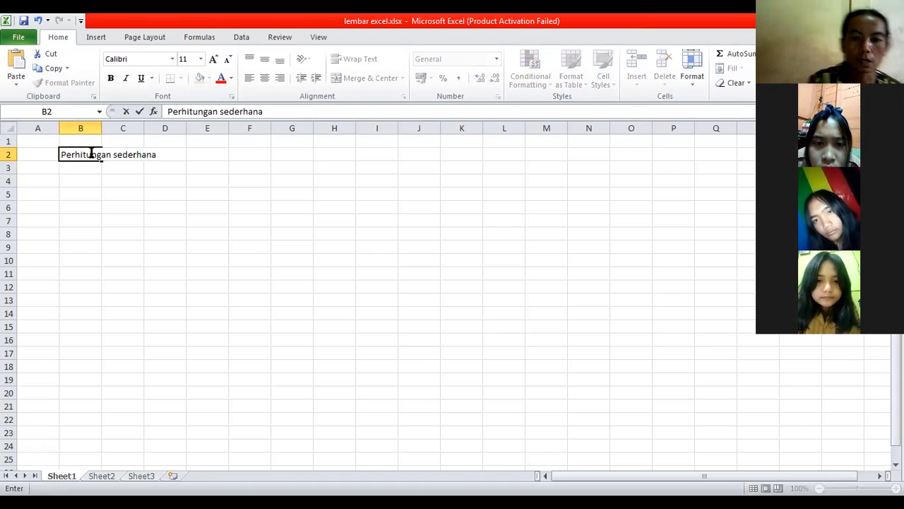
key(Return)
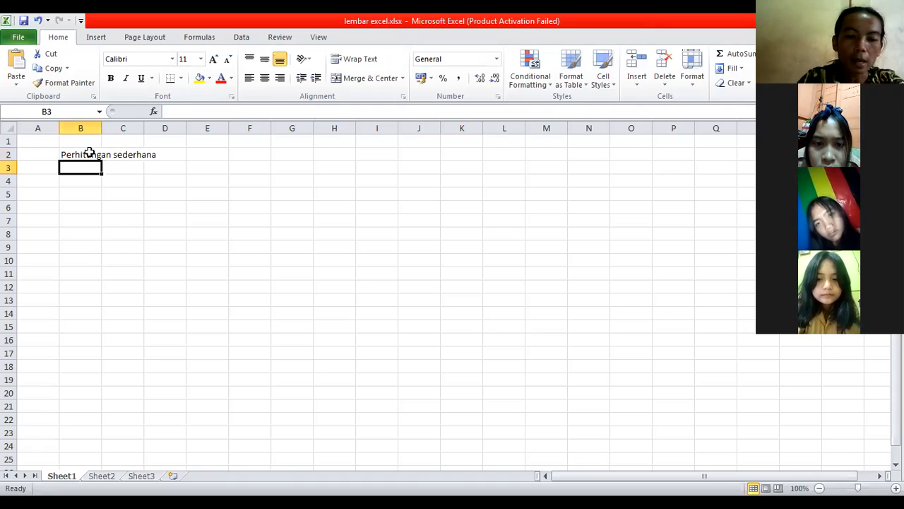
Enter the labels "angka pertama" in cell B3 and "angka kedua" in cell B4
text(angka pertama)
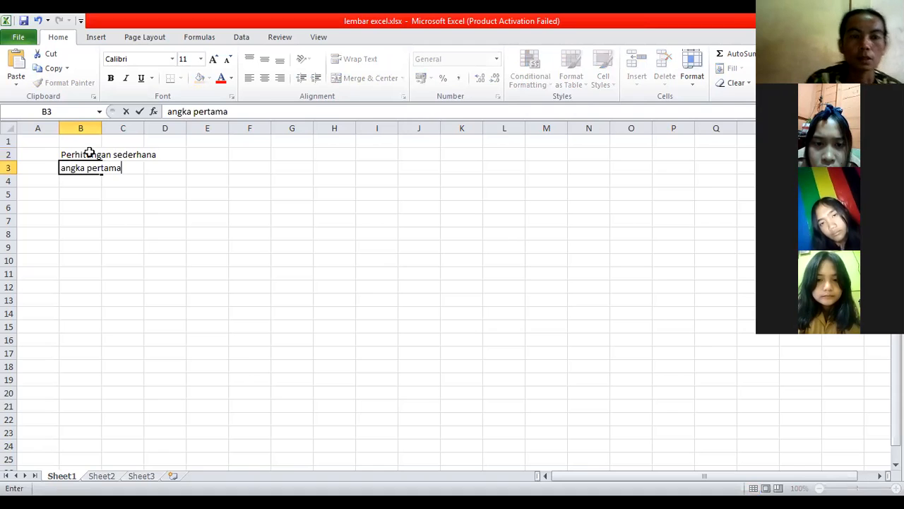
key(Return)
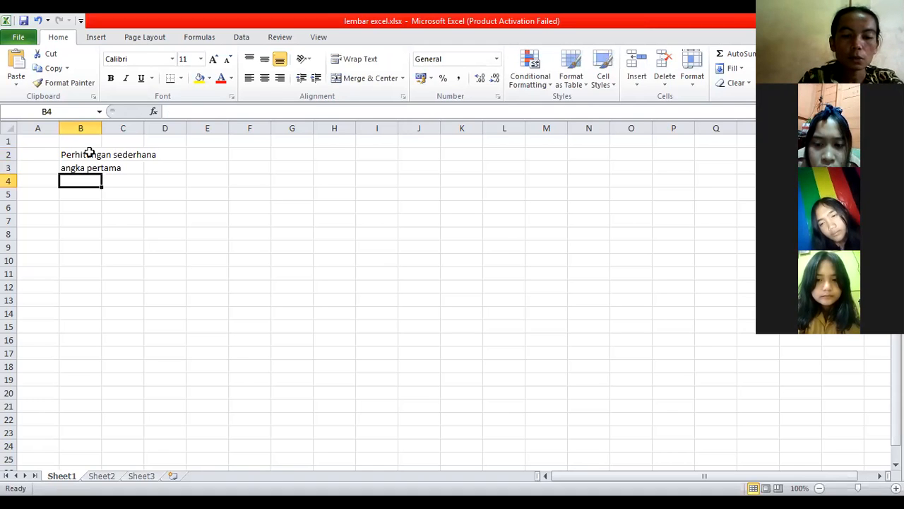
text(angka )
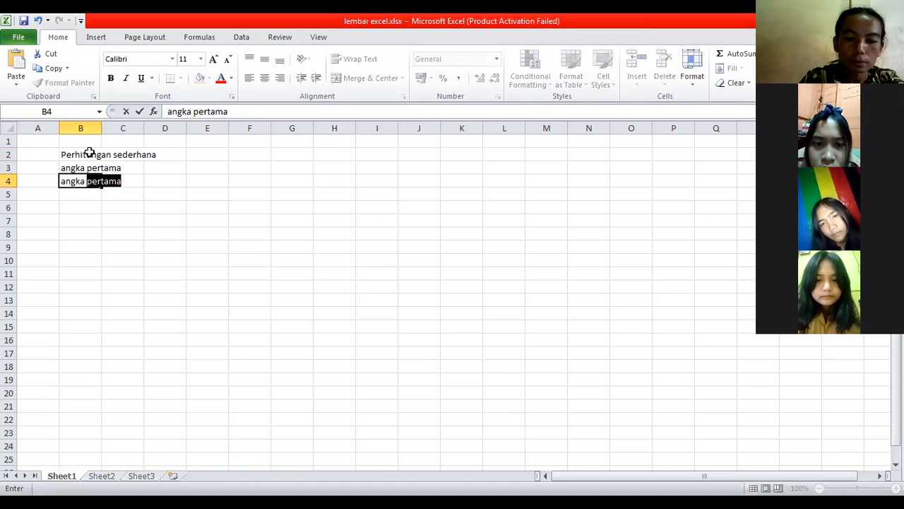
text(kedua)
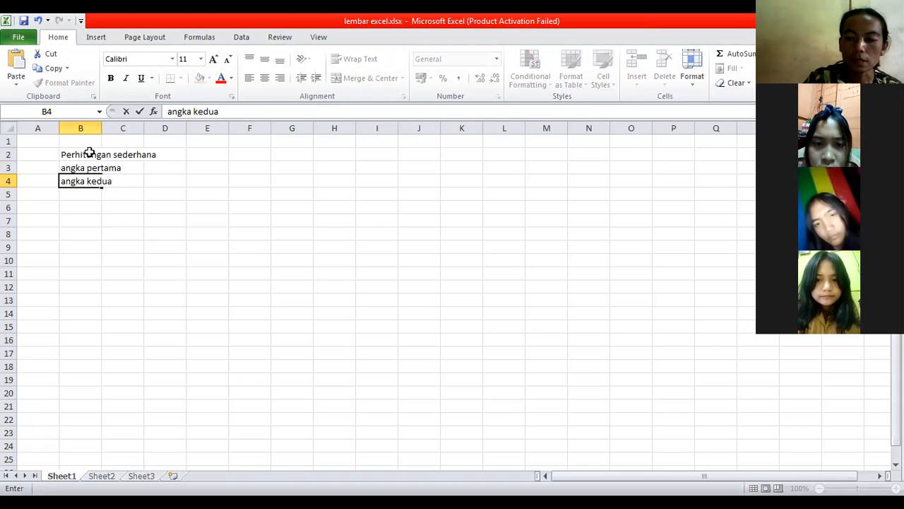
key(Tab)
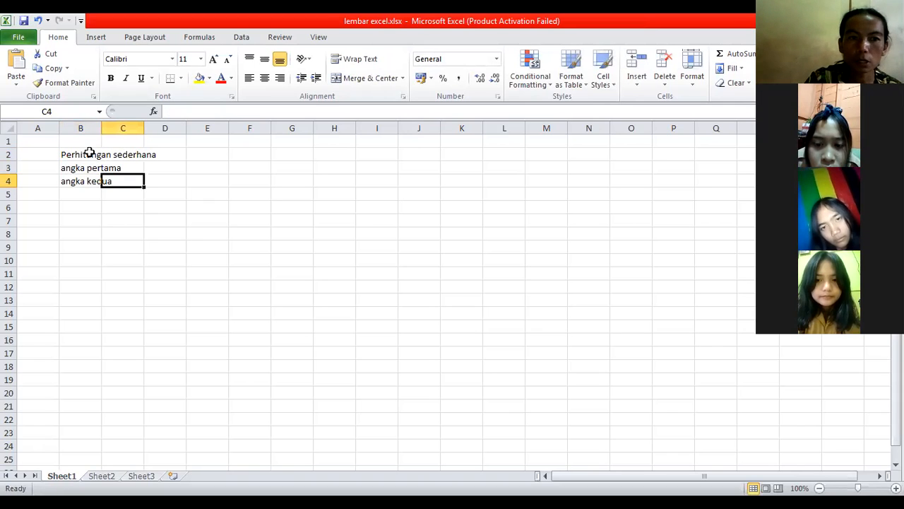
Enter 10 in cell C3 and 12 in cell C4, and widen column B to fit the two labels
key(Up)
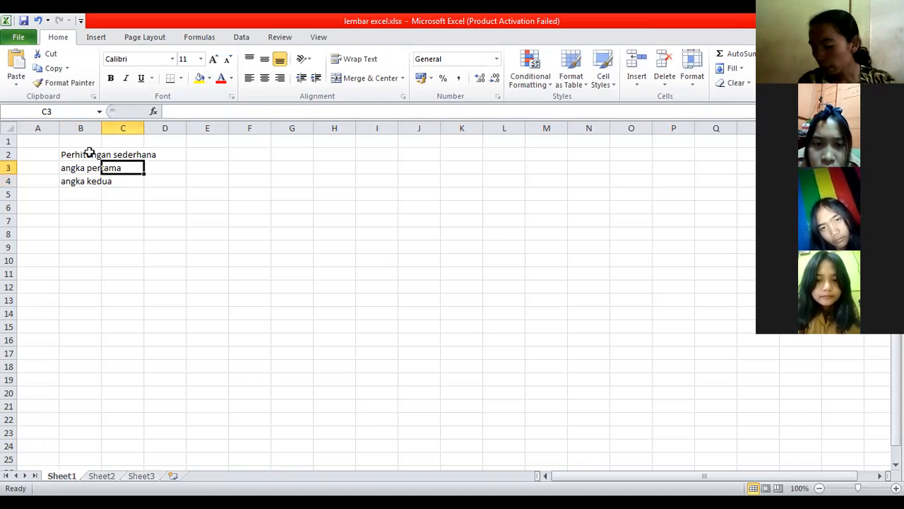
text(10)
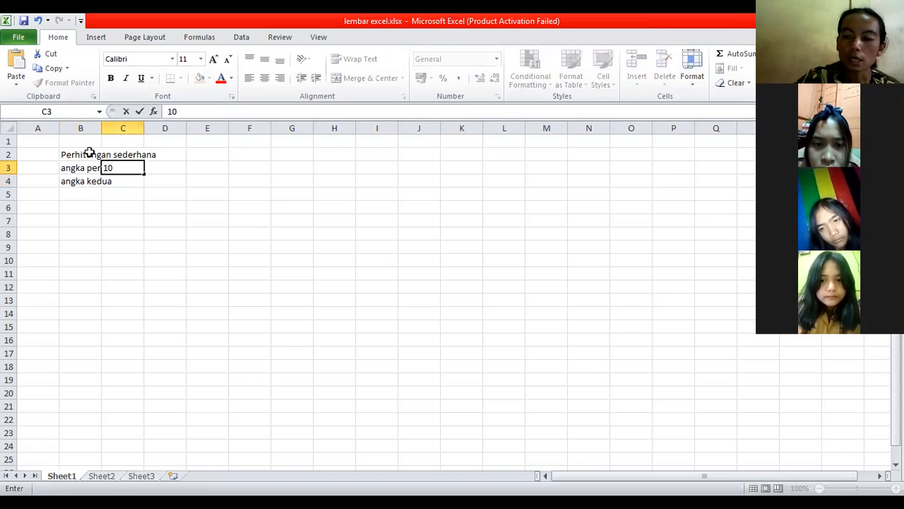
key(Return)
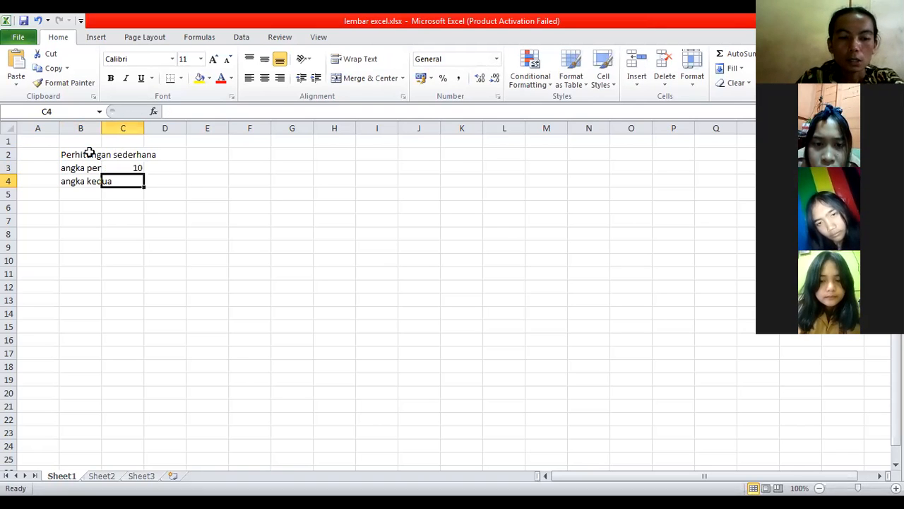
text(12)
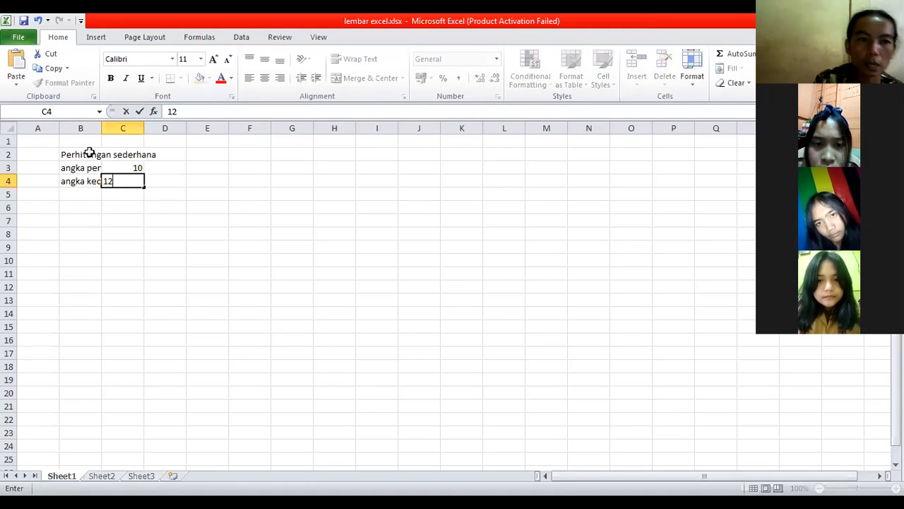
click(181, 189)
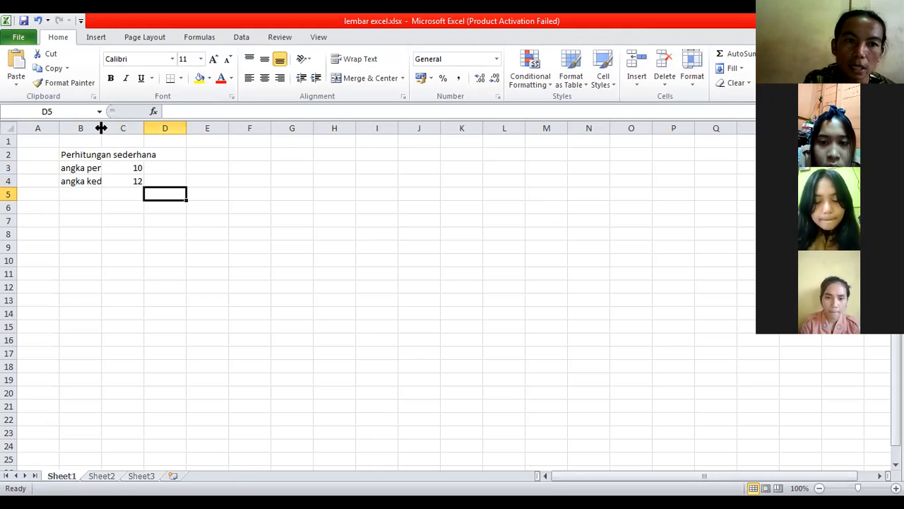
drag(101, 128, 127, 127)
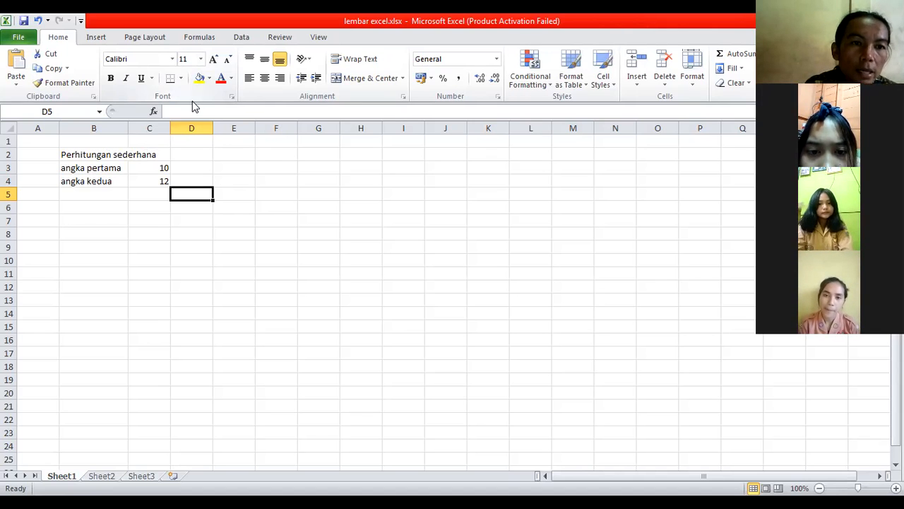
Format cells B2:C4 in Arial Black, size 14, and widen column B to fit the enlarged labels
click(69, 153)
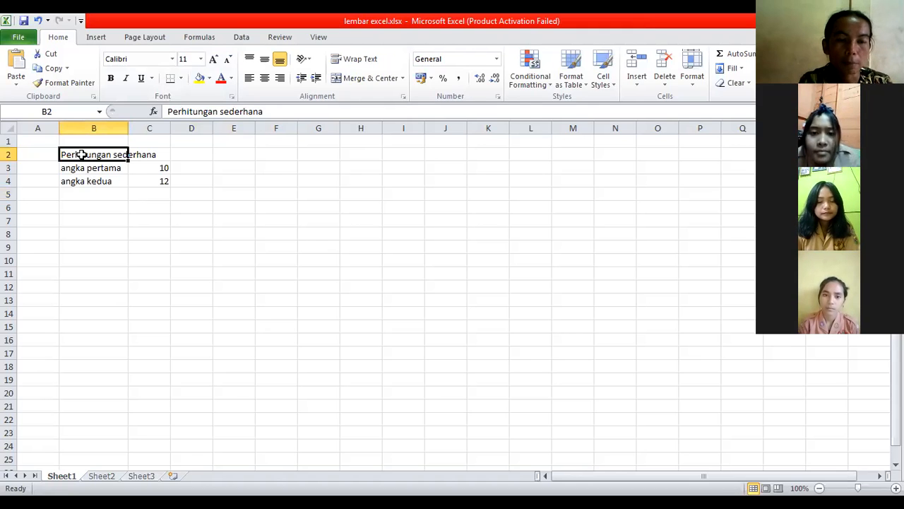
drag(82, 155, 151, 177)
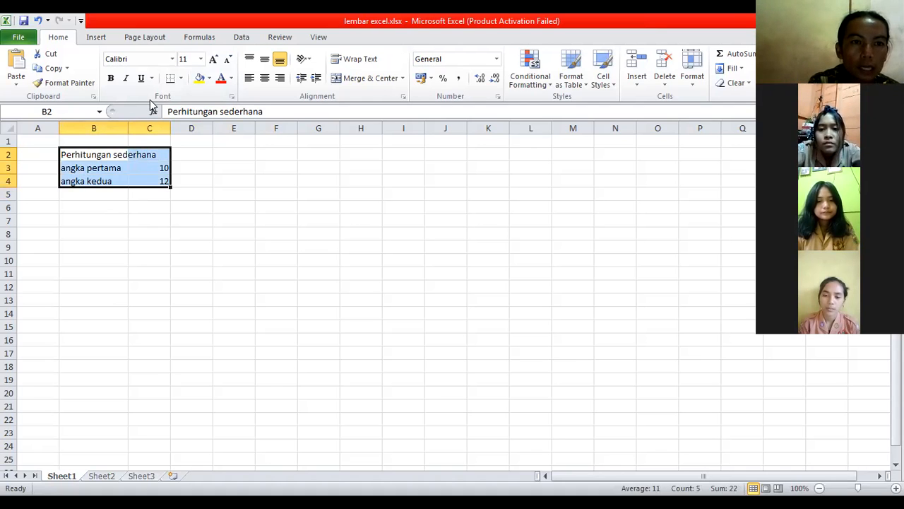
click(172, 61)
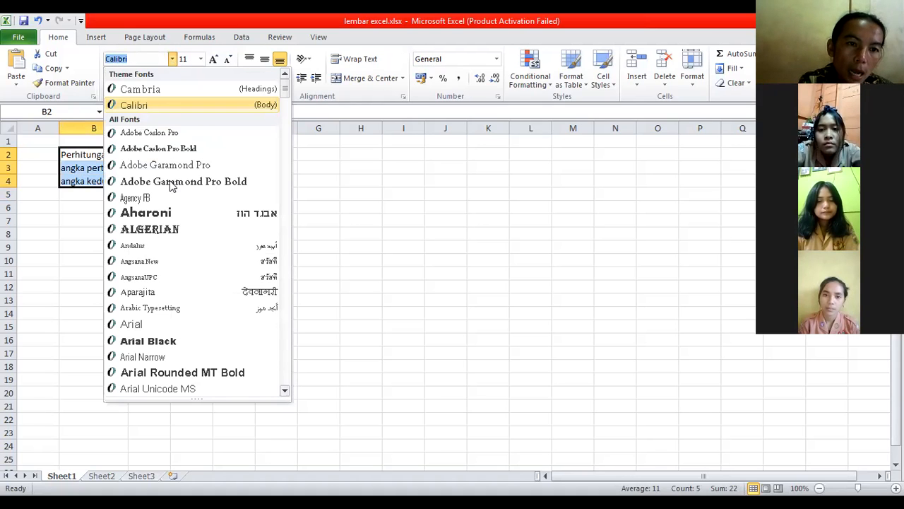
click(151, 340)
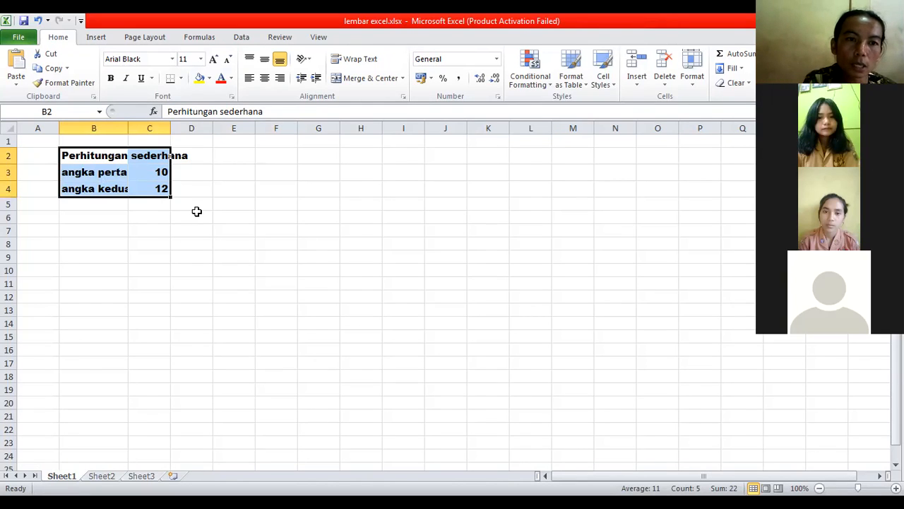
click(201, 60)
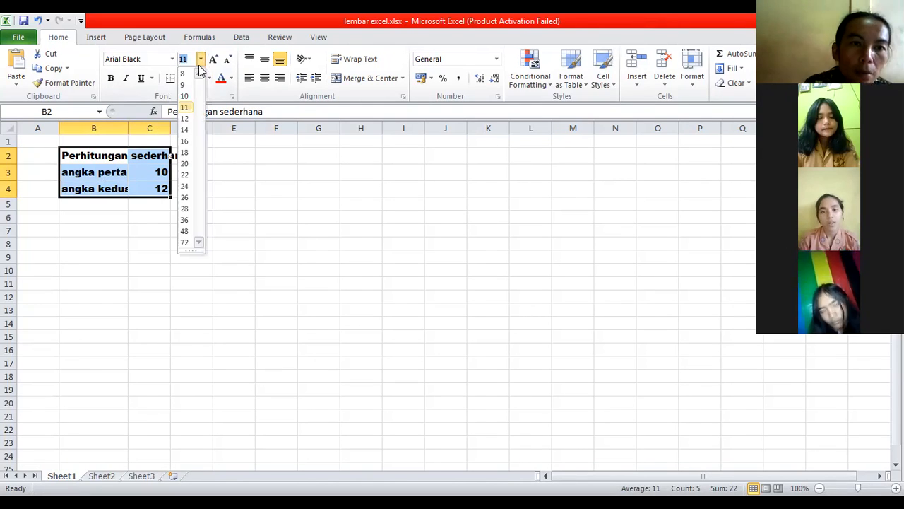
click(184, 129)
click(254, 262)
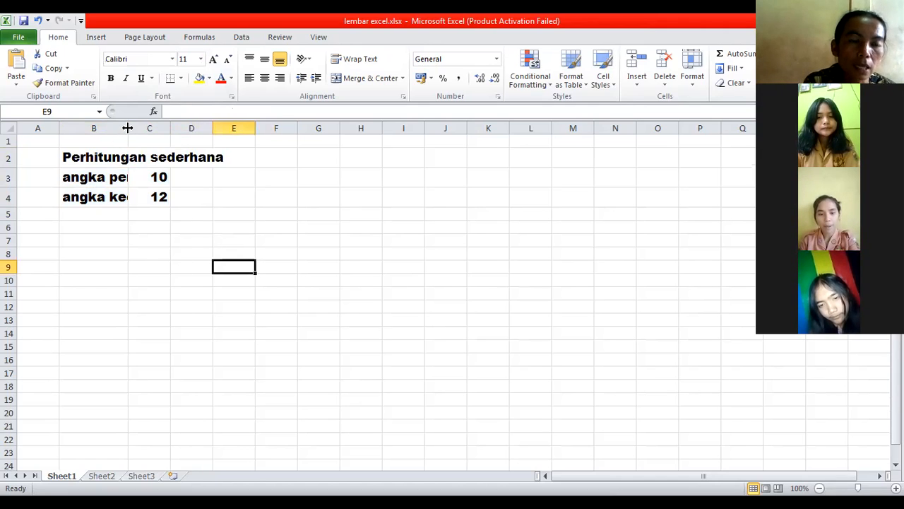
drag(127, 128, 180, 129)
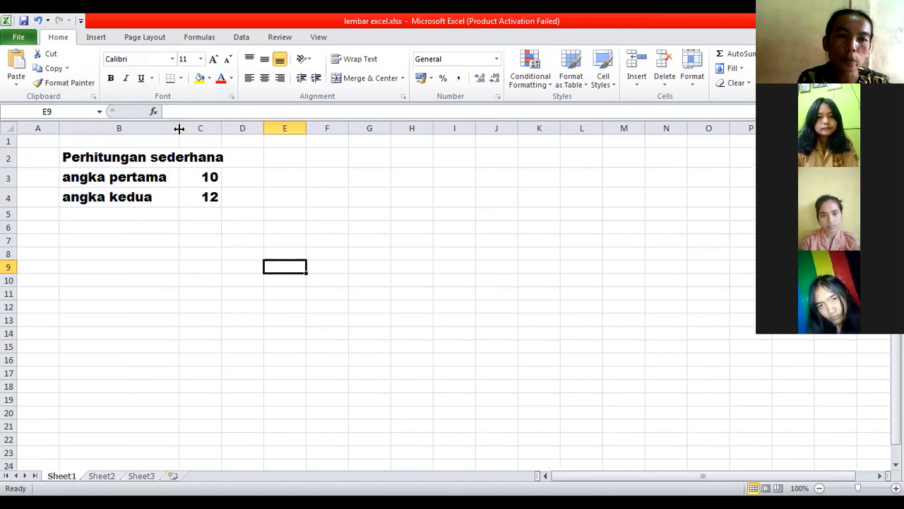
click(219, 258)
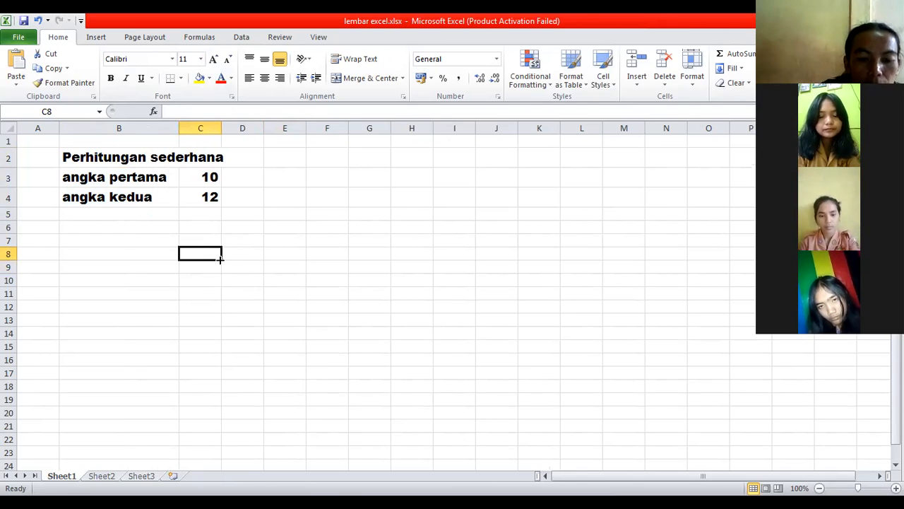
Merge and center the title "Perhitungan sederhana" across cells B2:C2
click(170, 157)
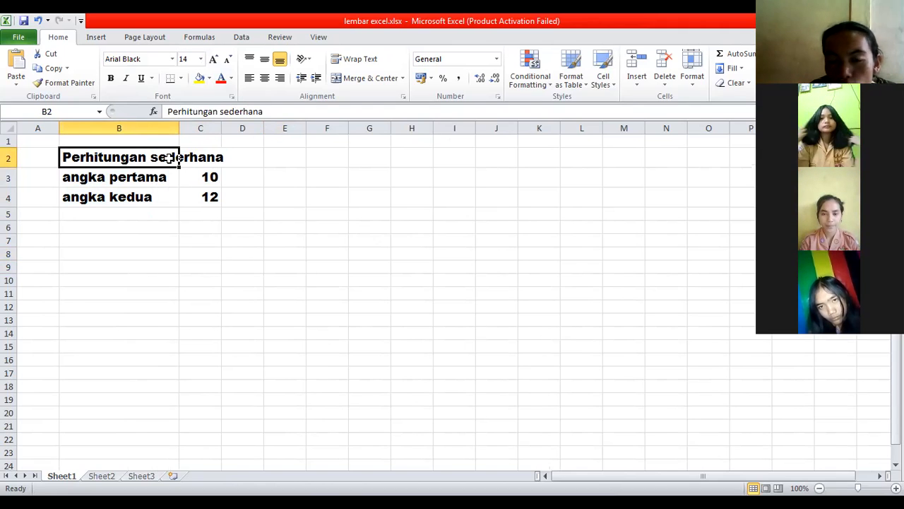
click(185, 158)
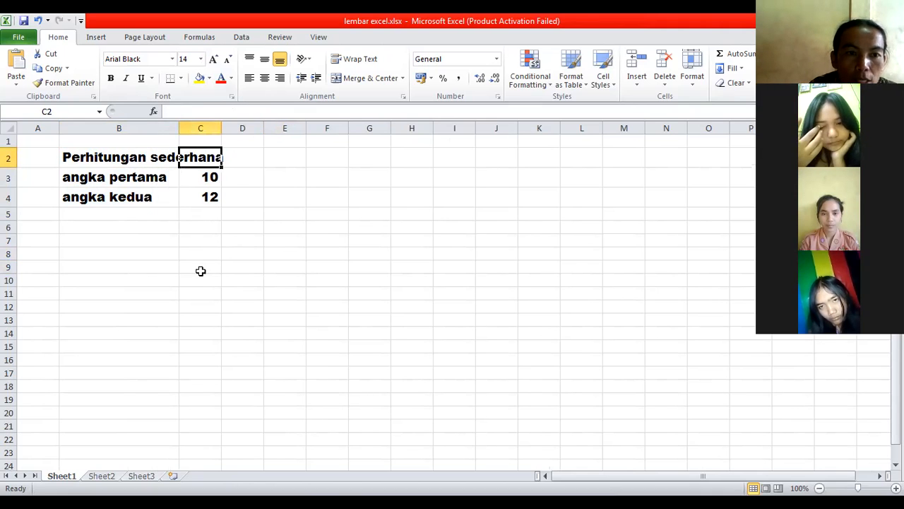
click(131, 157)
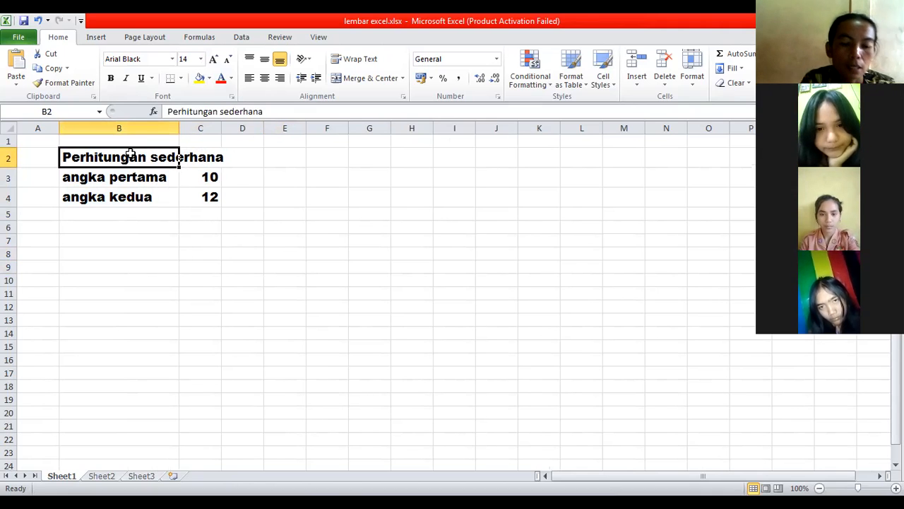
drag(132, 157, 188, 157)
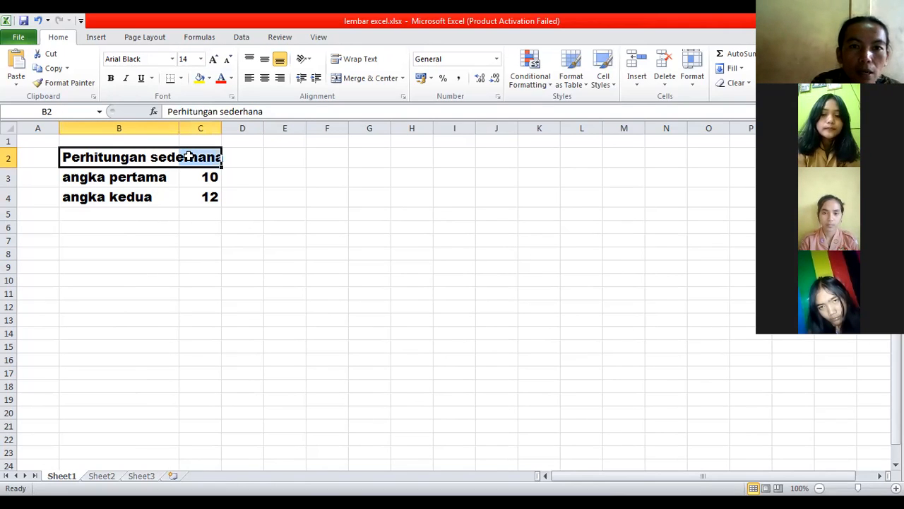
click(355, 78)
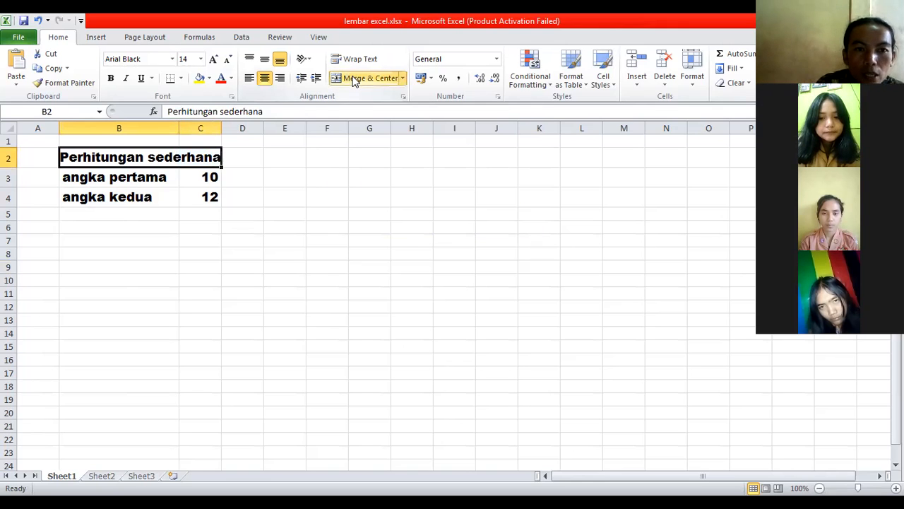
click(361, 182)
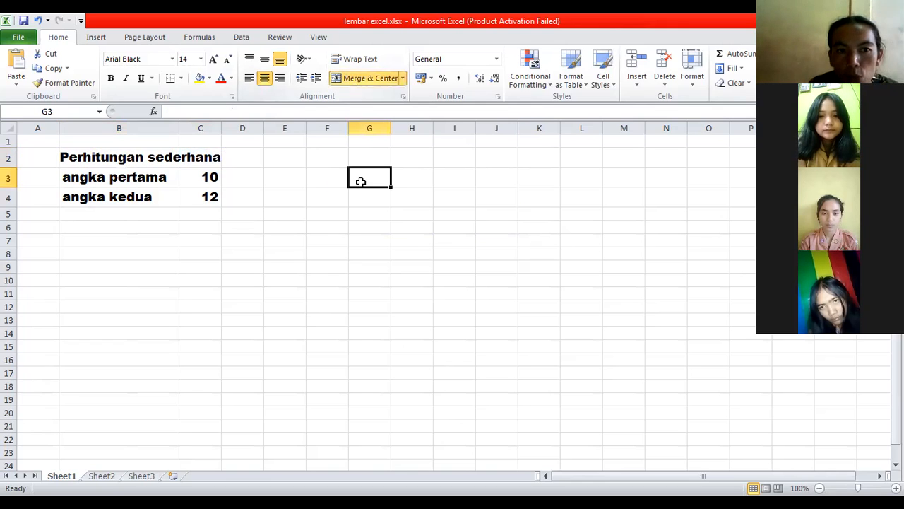
click(186, 157)
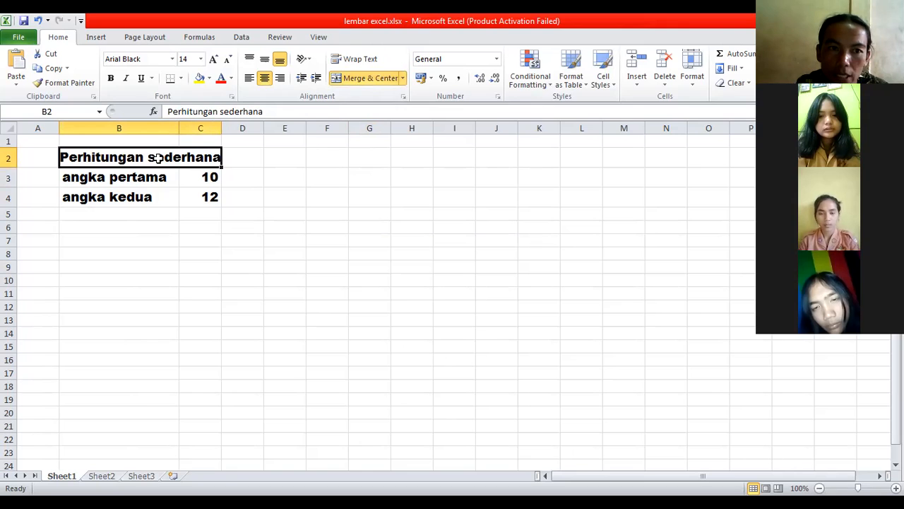
click(172, 178)
click(164, 158)
click(243, 236)
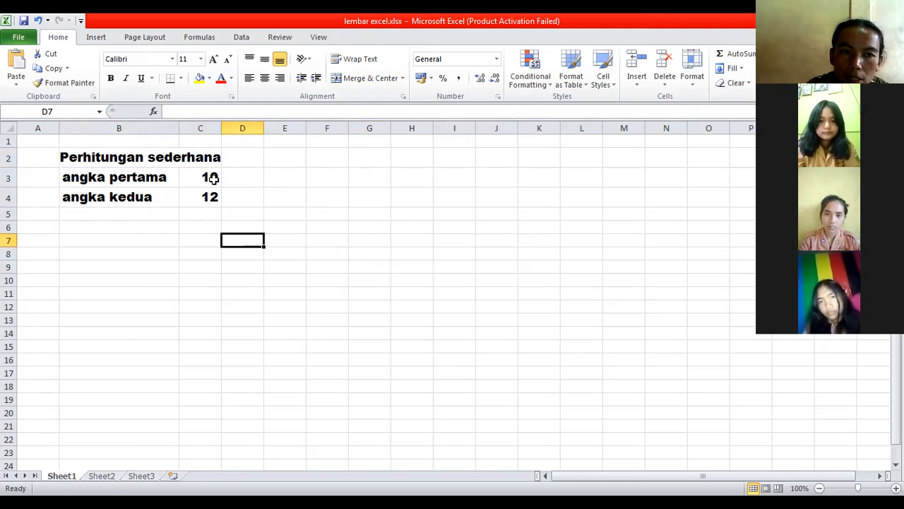
Apply All Borders to the table in cells B2:C4
click(99, 152)
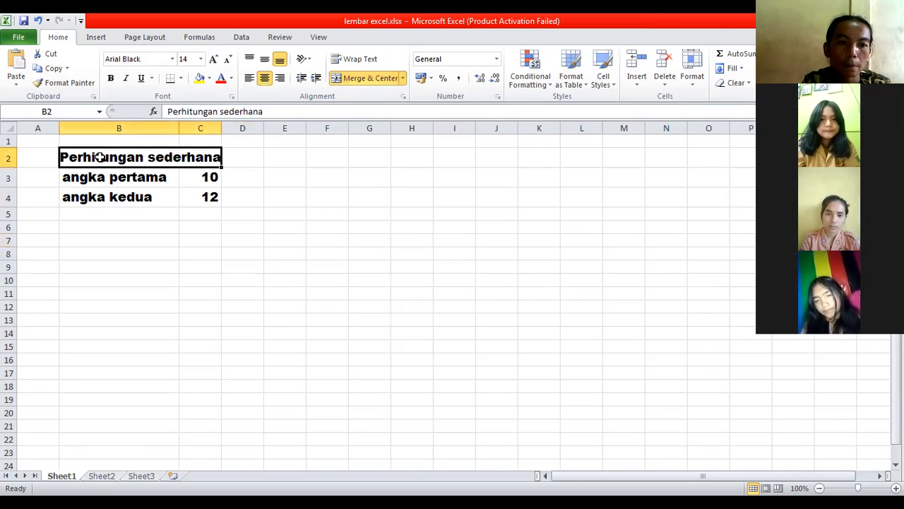
drag(100, 157, 180, 193)
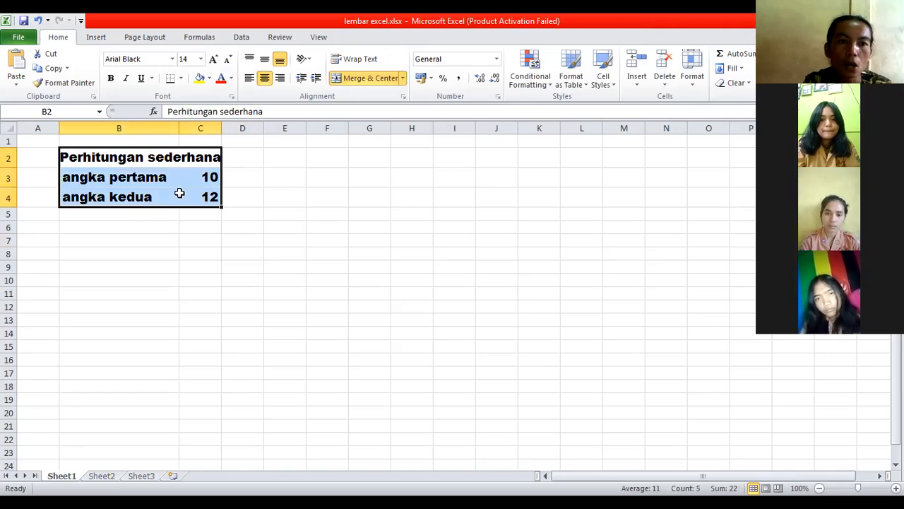
click(181, 79)
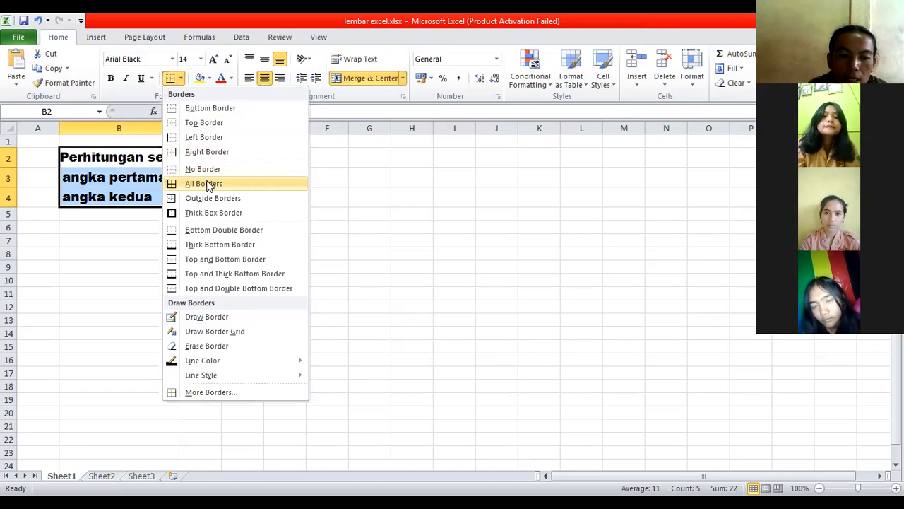
click(205, 184)
click(252, 243)
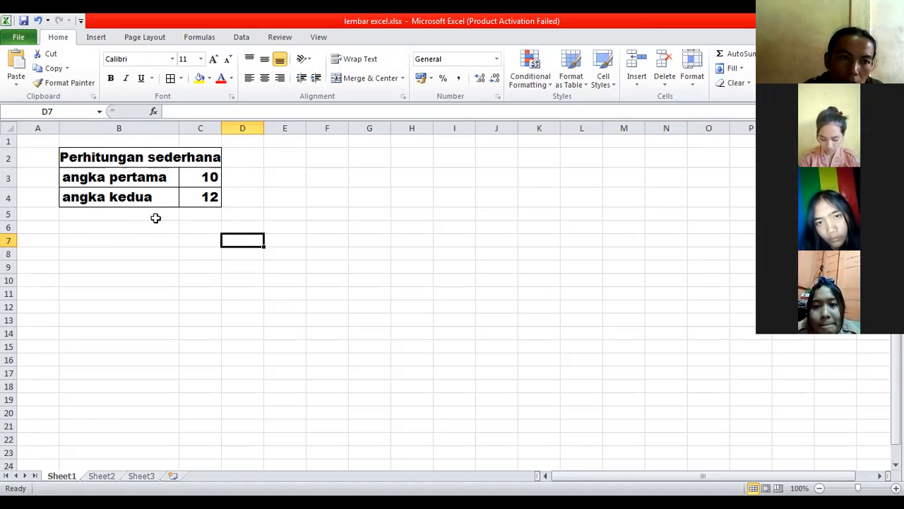
Save the workbook under its existing name, lembar excel.xlsx
click(18, 40)
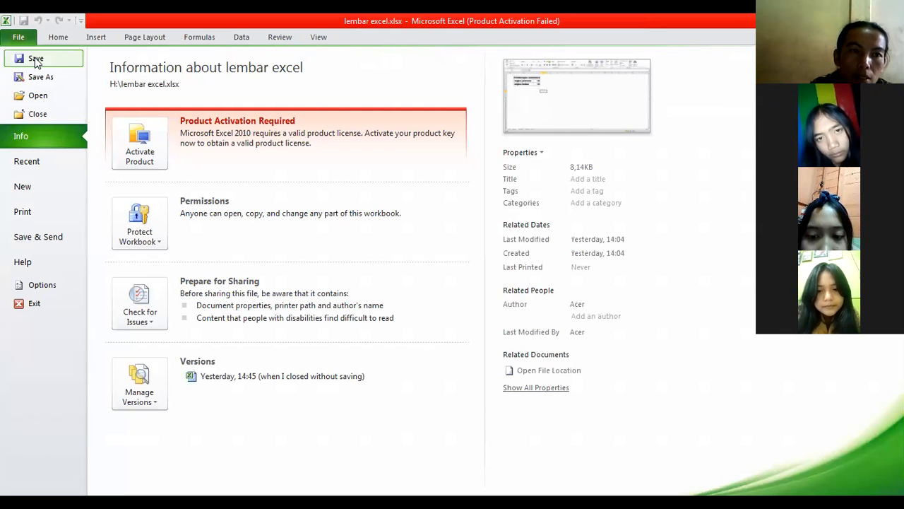
click(36, 62)
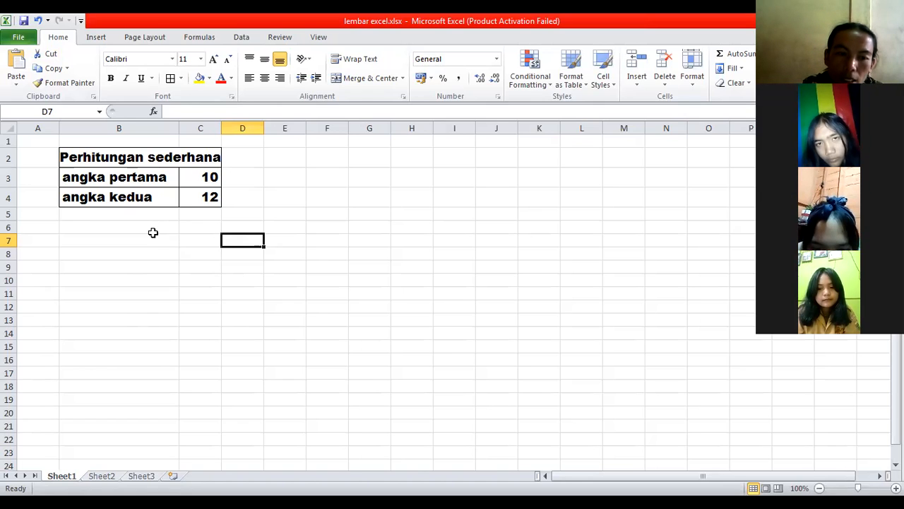
Open the workbook's file information and file commands view
click(20, 39)
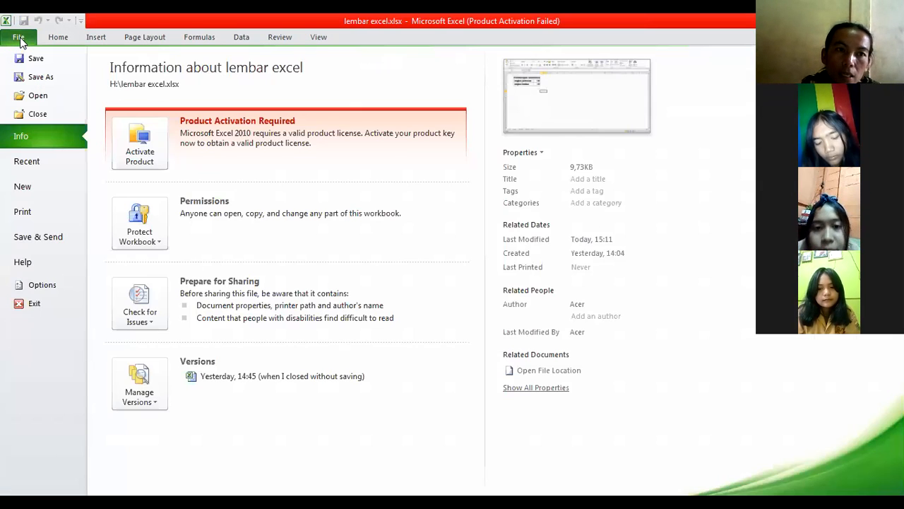